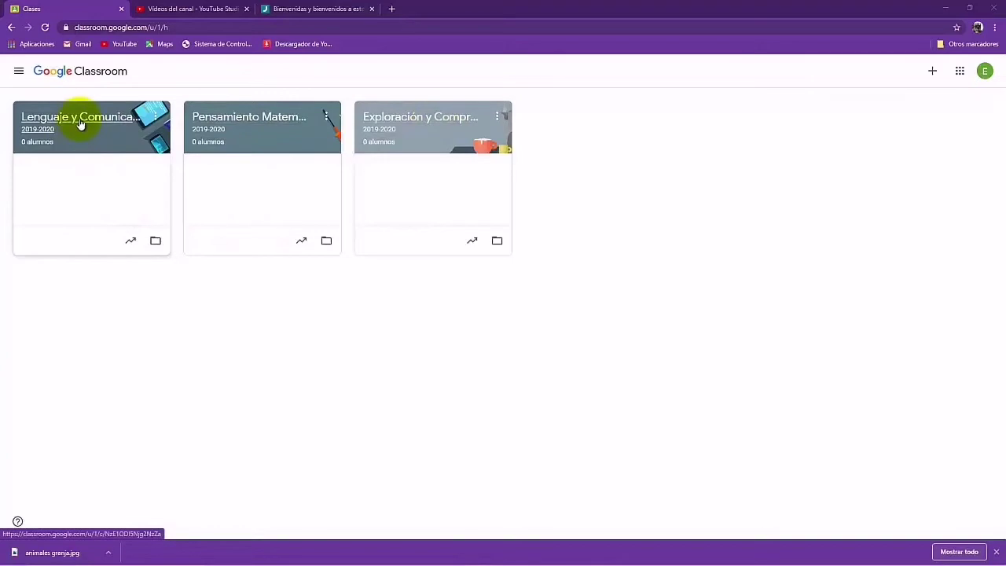
# Step: Look at the Lenguaje y Comunicación class stream, dismissing its pop-up notices, and return to the class list
pyautogui.click(81, 124)
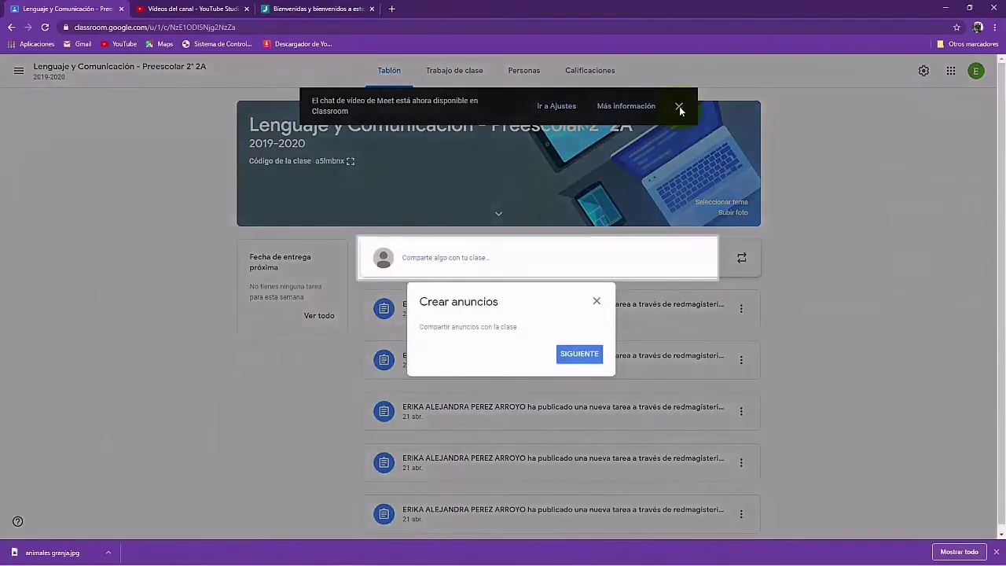
pyautogui.click(679, 110)
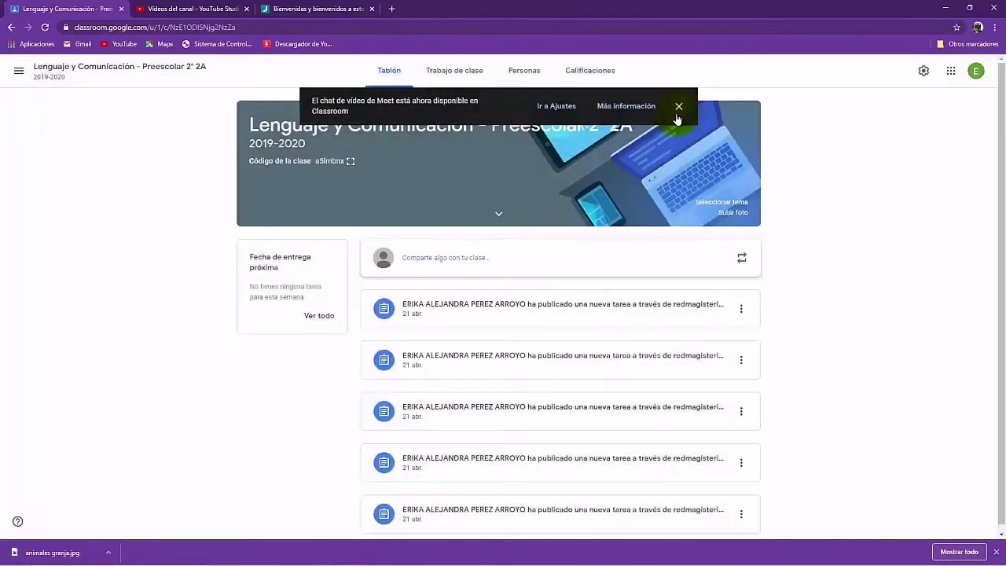
pyautogui.click(797, 119)
pyautogui.click(680, 107)
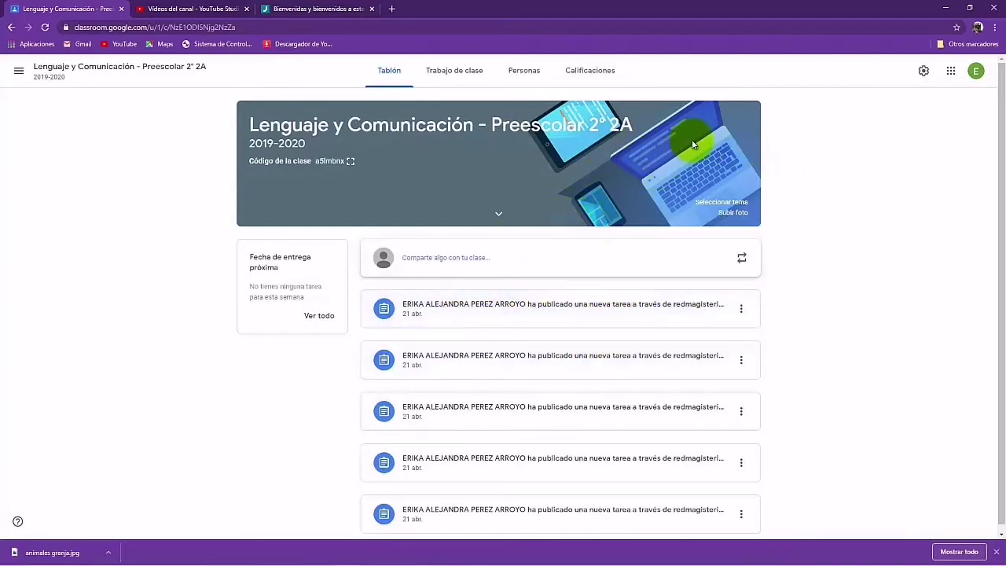
pyautogui.click(18, 73)
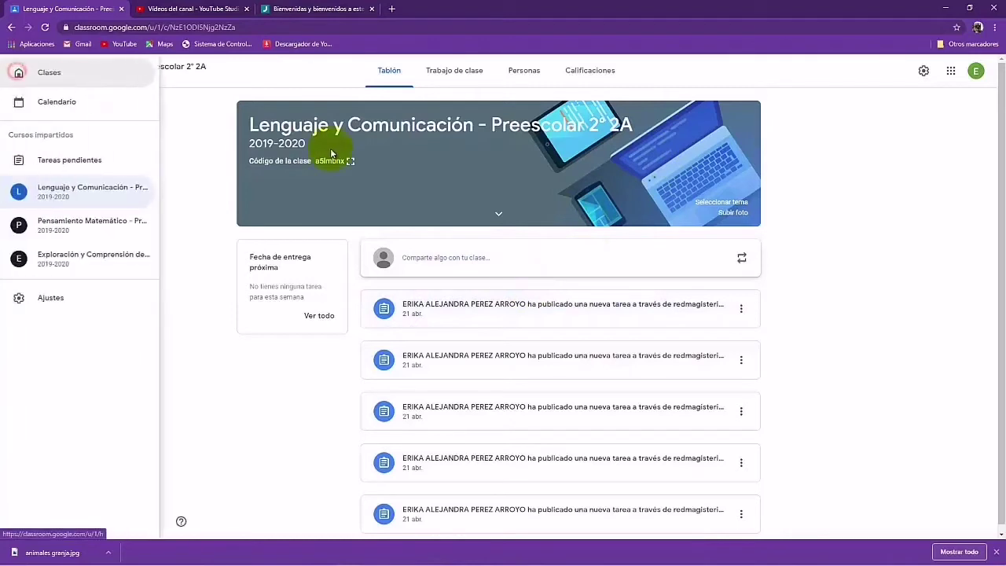
pyautogui.click(72, 77)
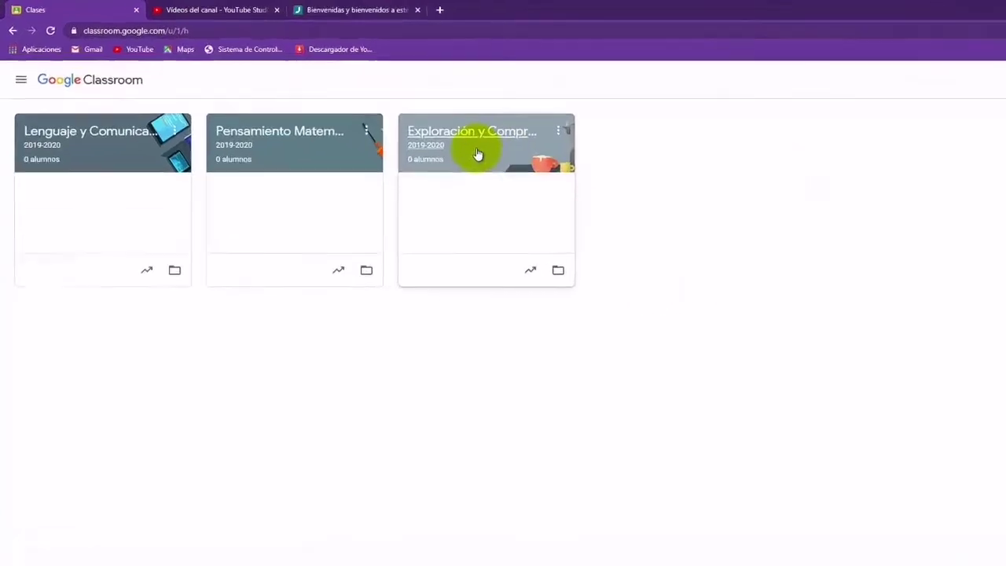
# Step: Open the classwork of the Exploración y Comprensión del Mundo Natural y Social class and view the "Mis raíces" activity details
pyautogui.click(431, 141)
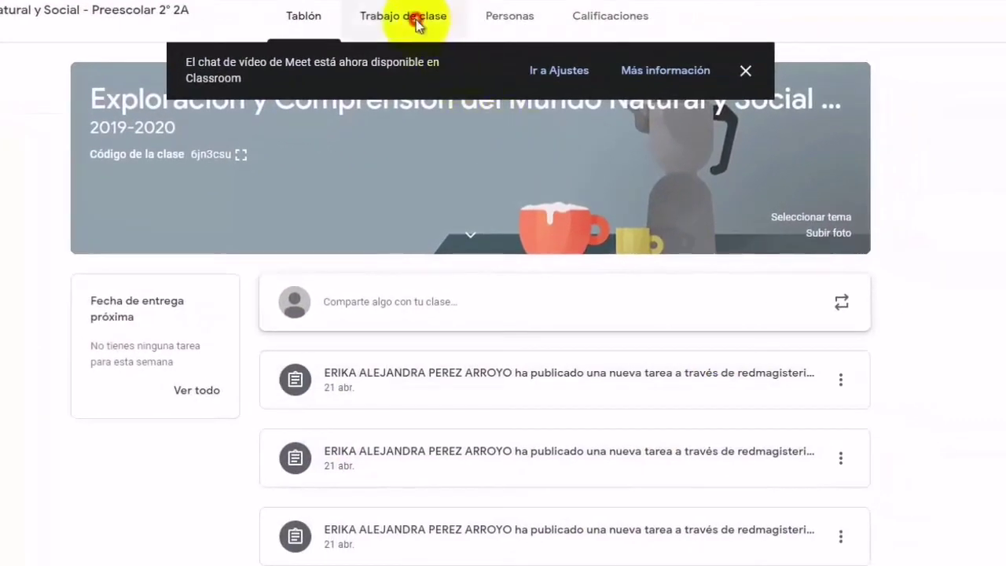
pyautogui.click(612, 79)
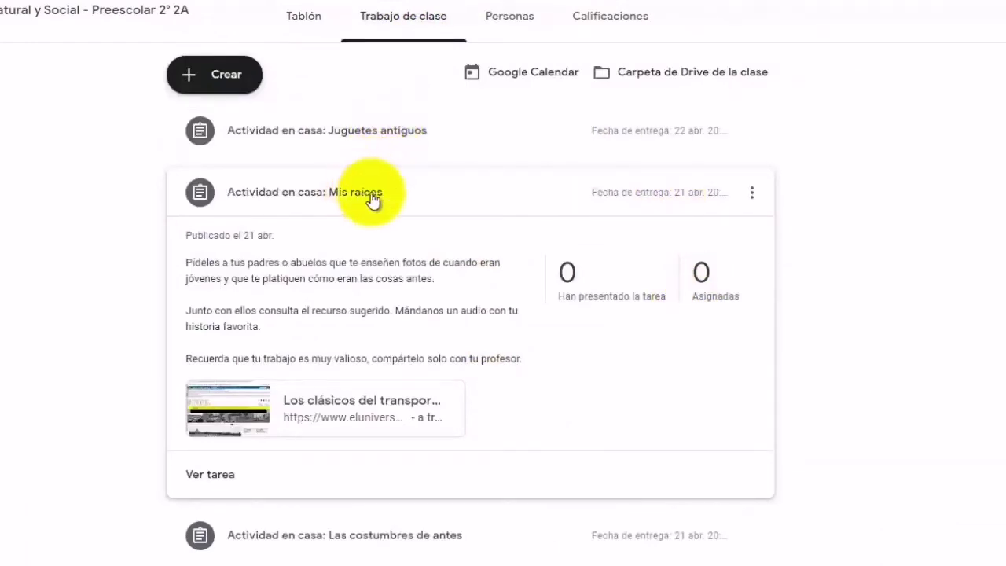
pyautogui.click(526, 198)
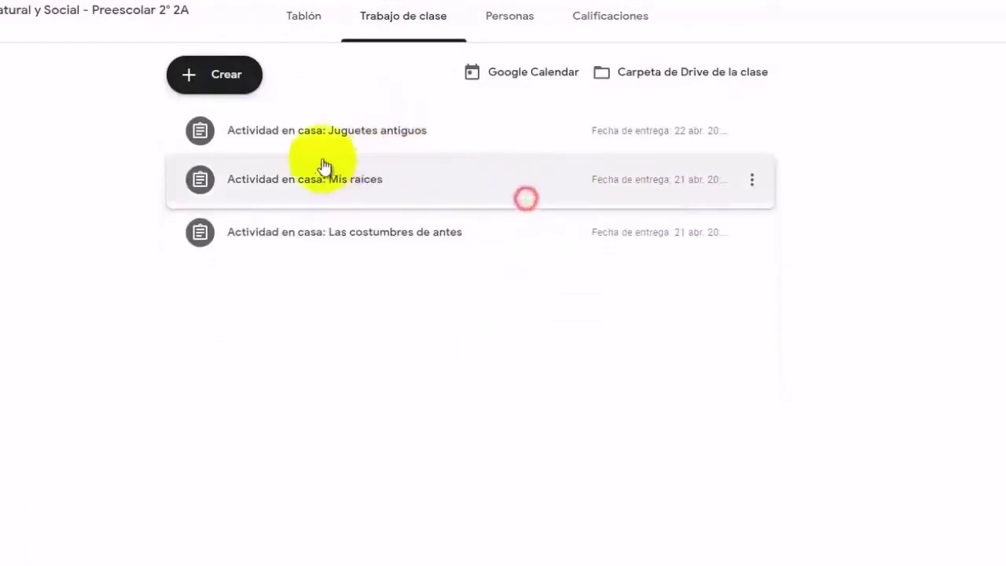
# Step: Start a new assignment titled "Animales de la granja" with the instructions "Colorea el dibujo y ponle sus nombres con ayuda de tus padres"
pyautogui.click(233, 76)
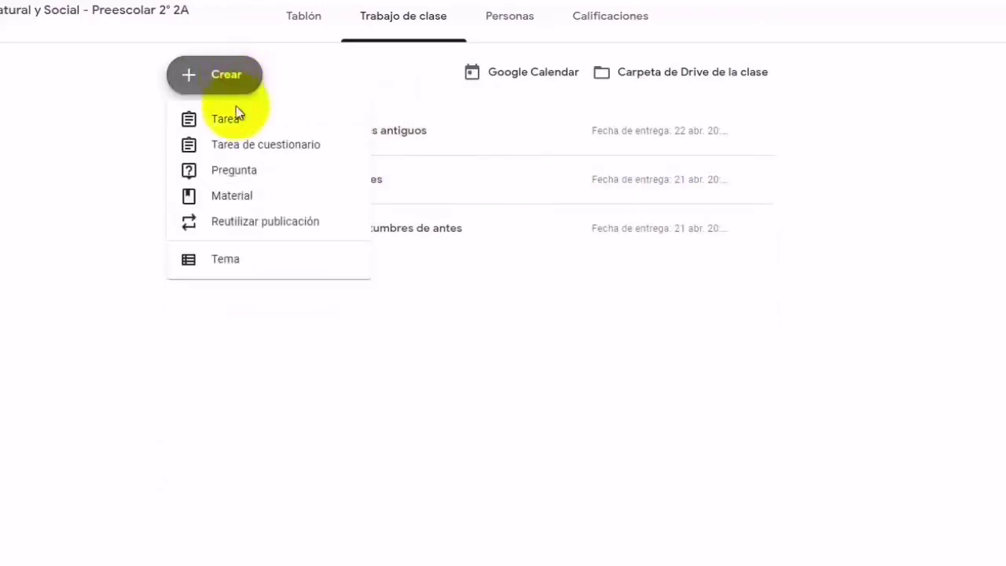
pyautogui.click(236, 124)
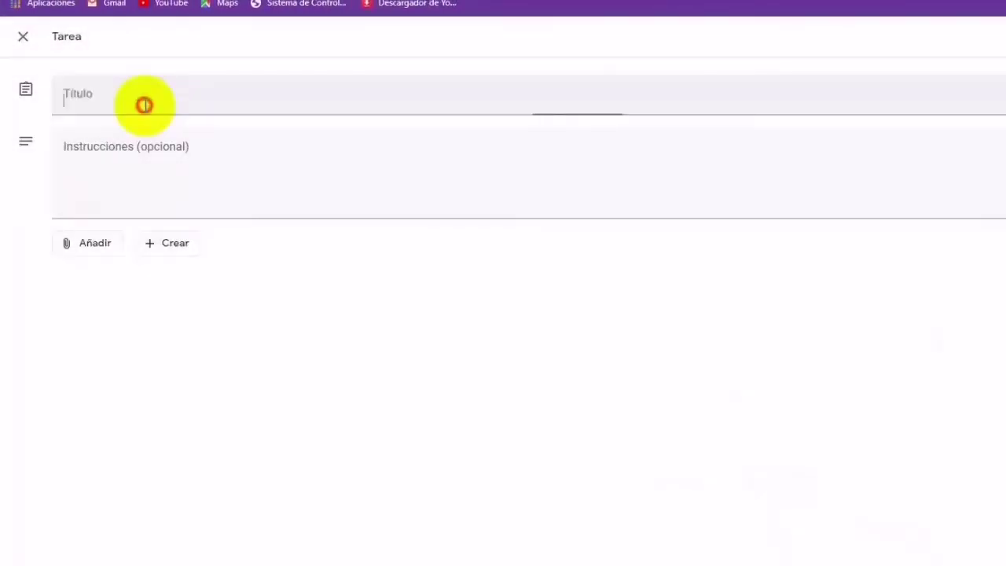
pyautogui.click(149, 102)
pyautogui.write('Animales ')
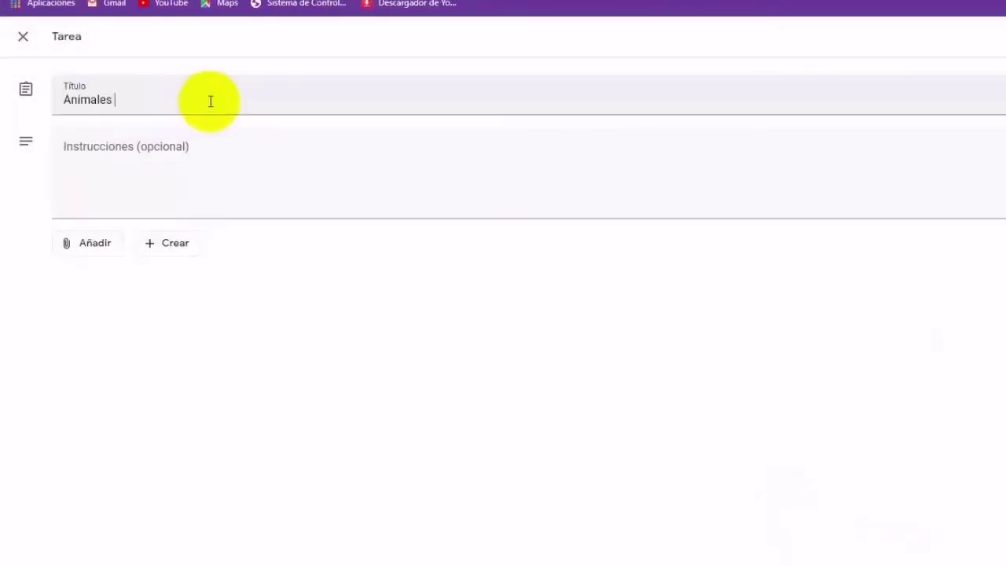
pyautogui.write('de la granja')
pyautogui.click(144, 170)
pyautogui.write('Colorea el dibujo y ponle sus nombres con ayuda de tus padres')
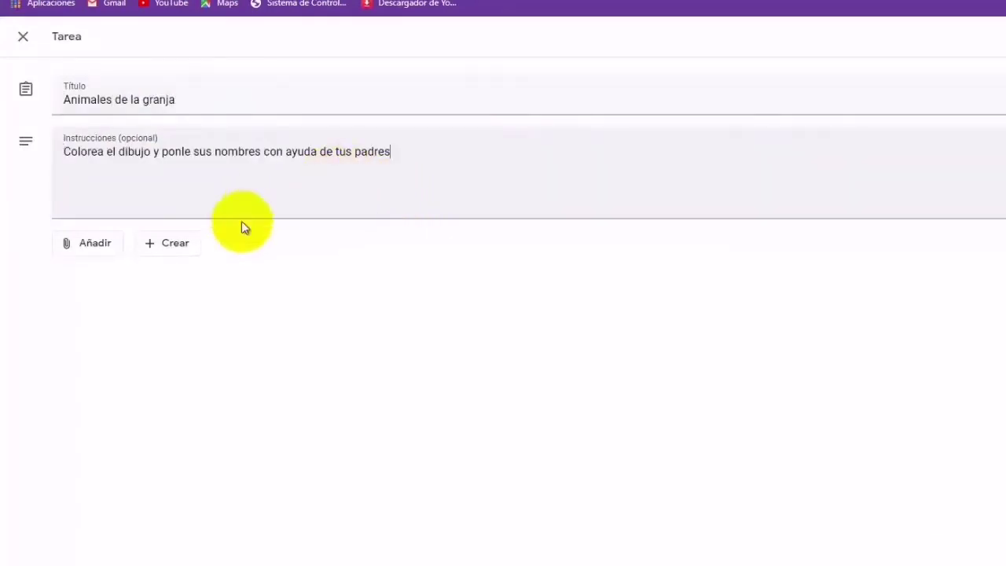
# Step: Attach the file animales granja.jpg from the computer's Imágenes folder to the assignment
pyautogui.click(92, 248)
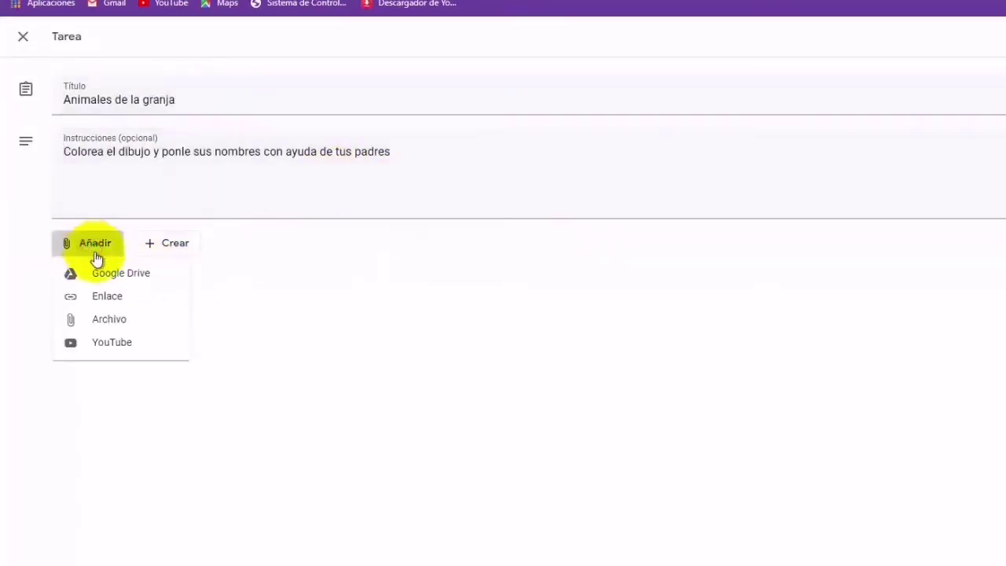
pyautogui.click(105, 319)
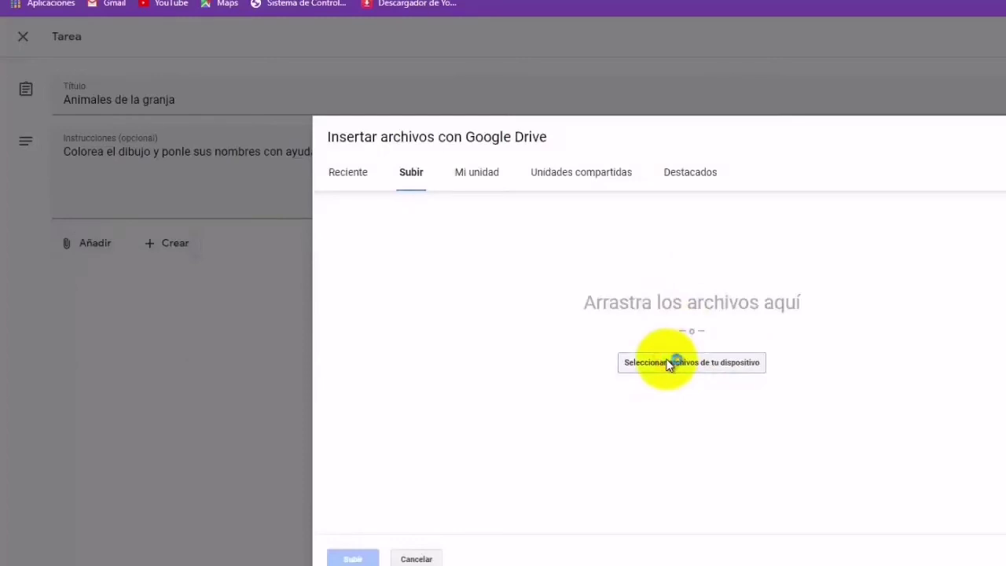
pyautogui.click(668, 364)
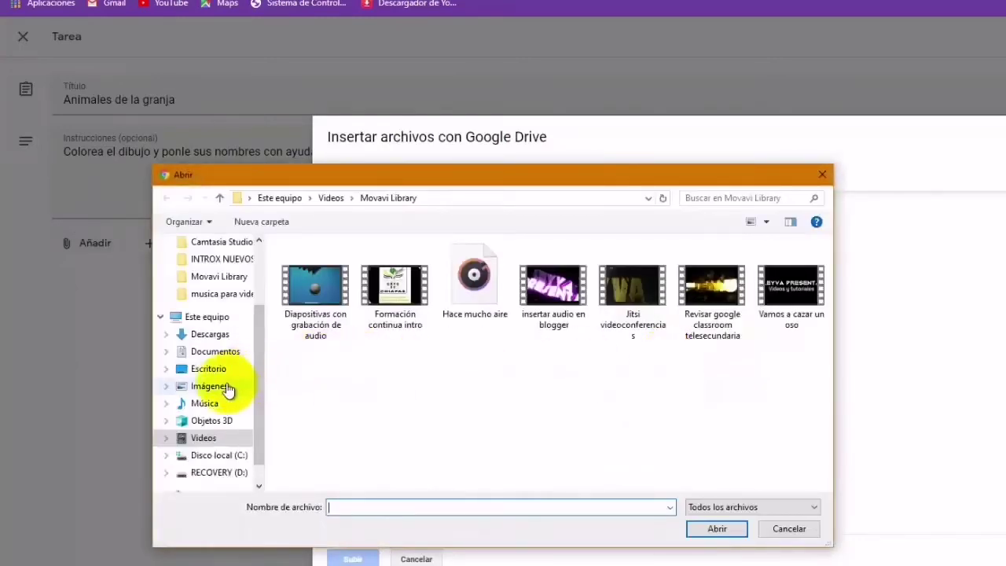
pyautogui.click(212, 386)
pyautogui.moveTo(828, 310); pyautogui.dragTo(829, 387)
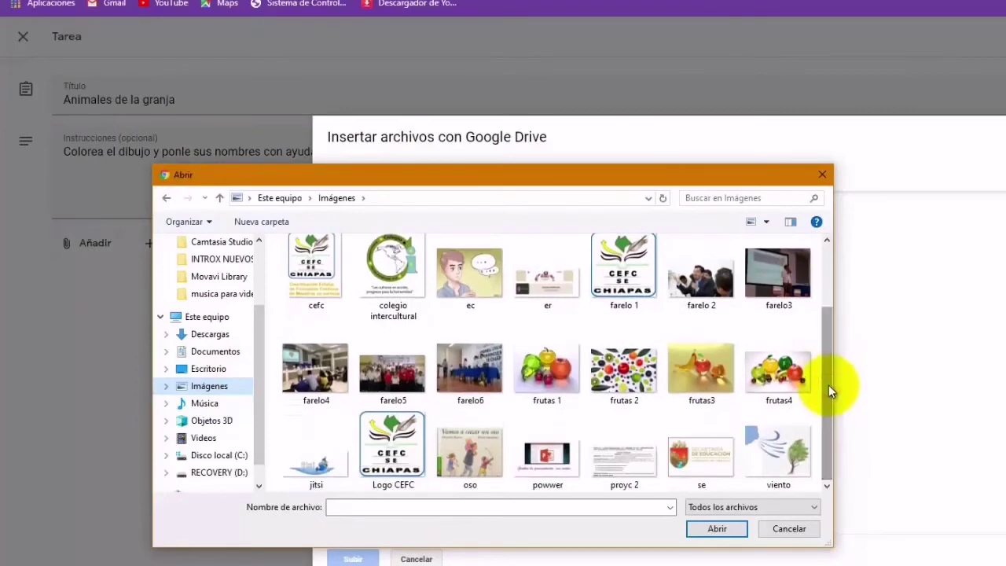
pyautogui.scroll(1, 829, 384)
pyautogui.click(708, 315)
pyautogui.click(717, 529)
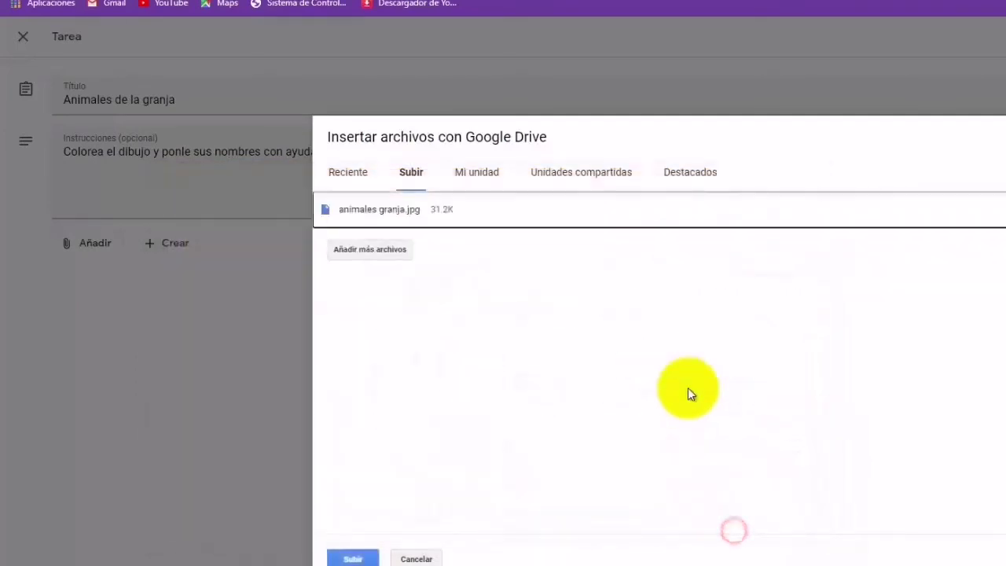
pyautogui.click(354, 559)
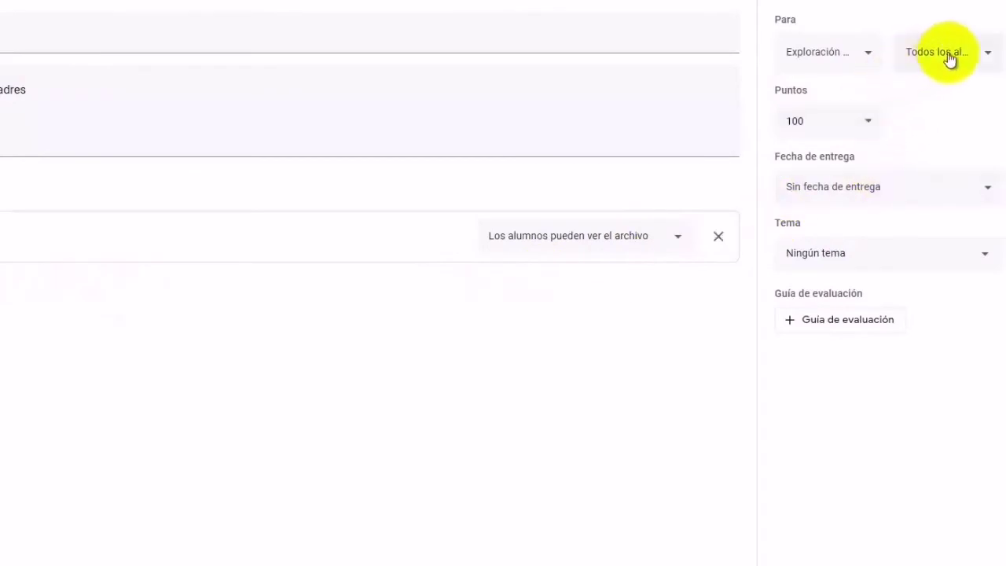
# Step: Set the assignment's points to 1 and its due date to 5 May 2020
pyautogui.click(871, 122)
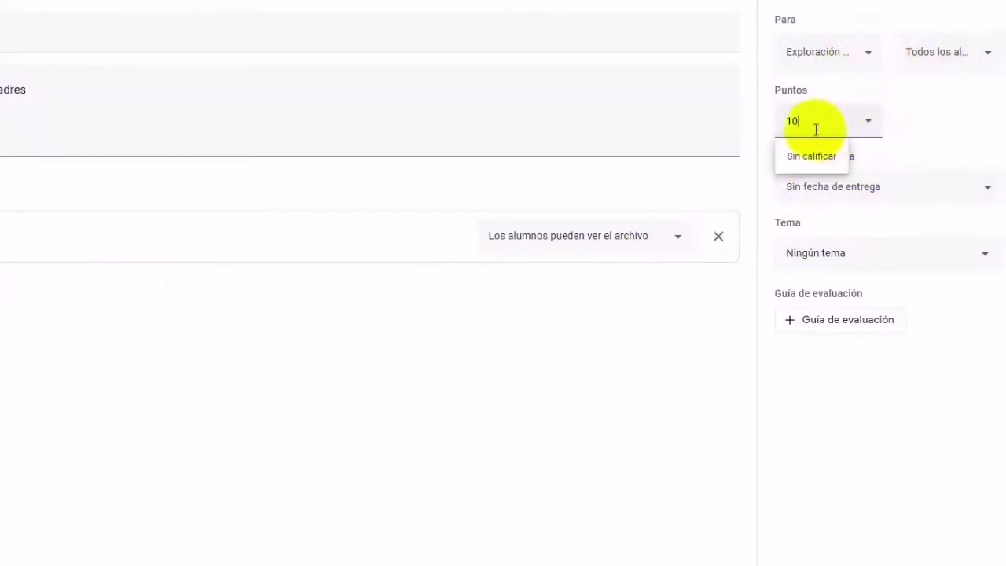
pyautogui.click(957, 118)
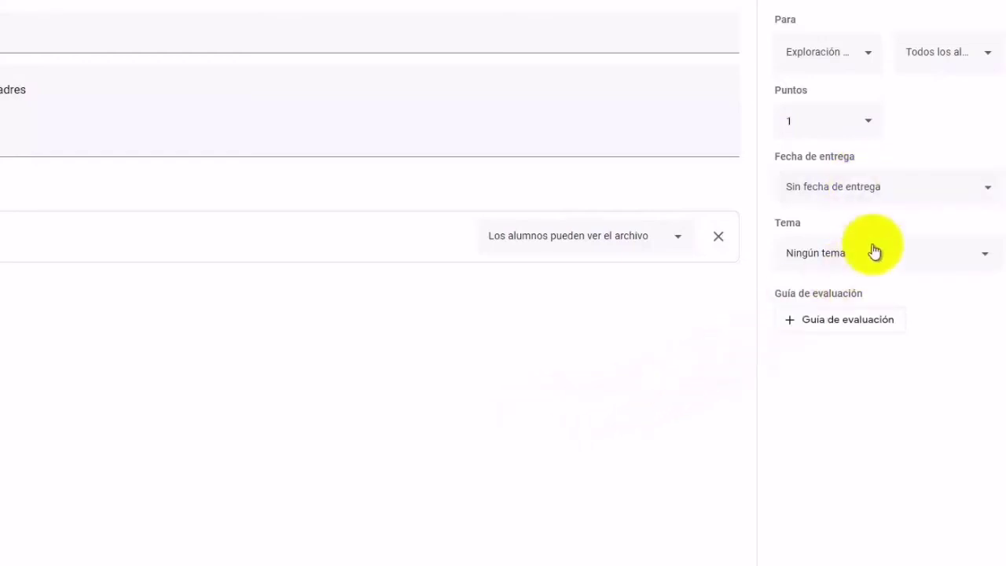
pyautogui.click(987, 188)
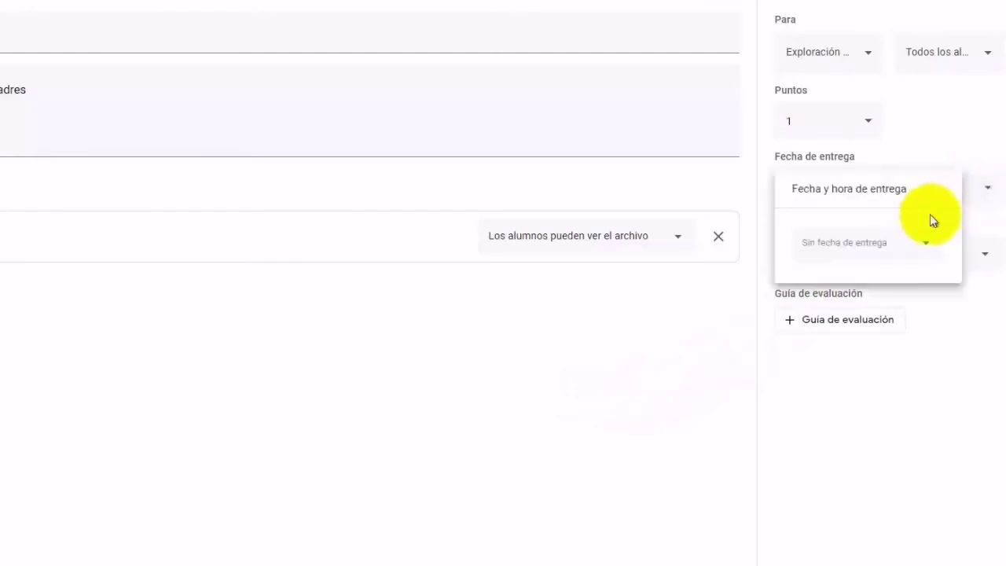
pyautogui.click(853, 243)
pyautogui.click(940, 276)
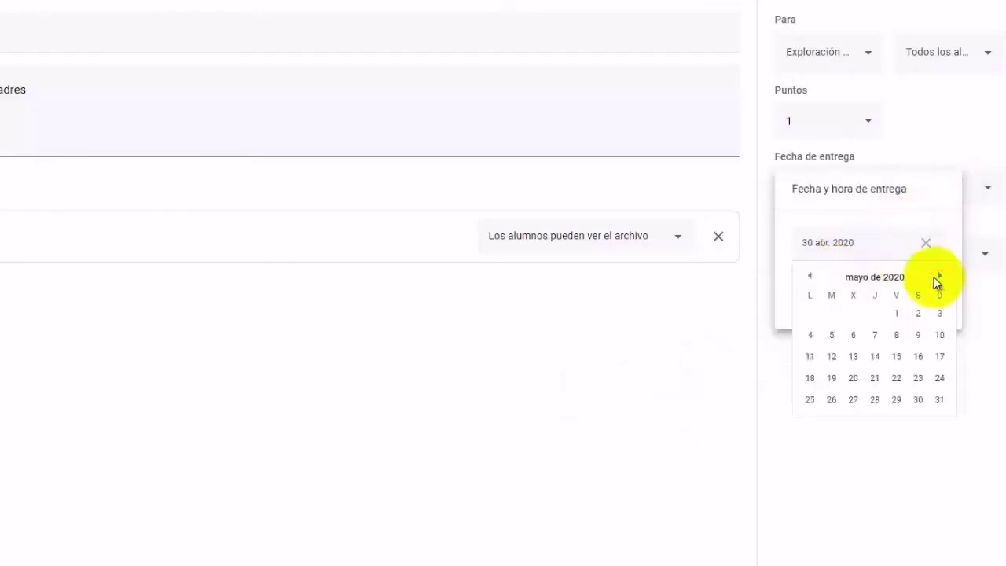
pyautogui.click(832, 338)
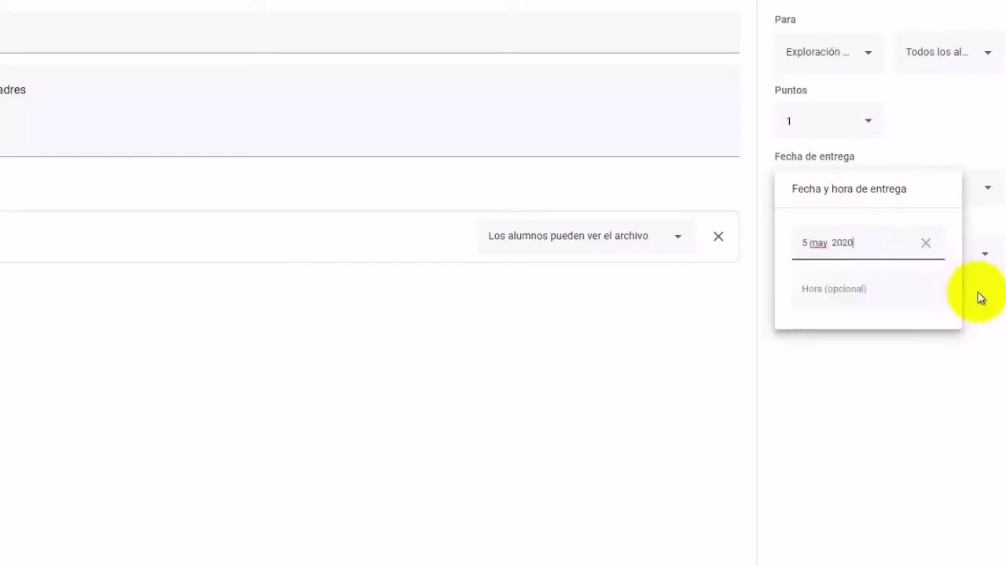
pyautogui.click(977, 296)
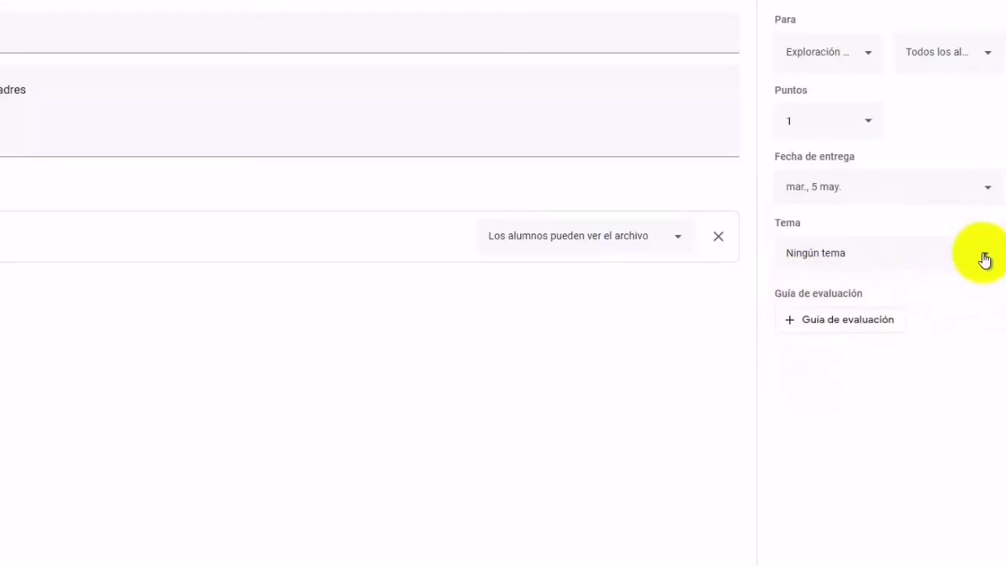
# Step: Create a new topic named "Animales" for the assignment
pyautogui.click(982, 253)
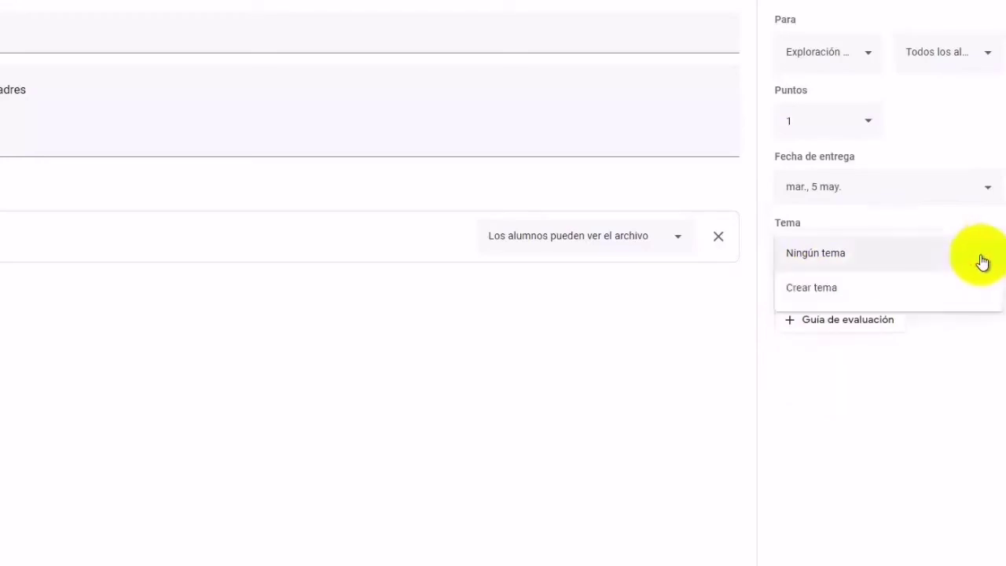
pyautogui.click(804, 287)
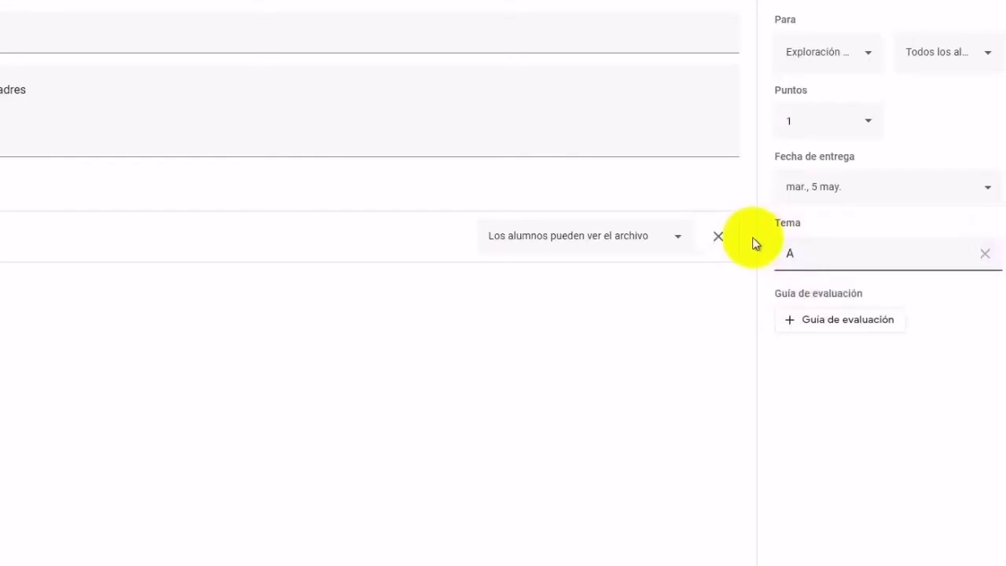
pyautogui.write('Animales')
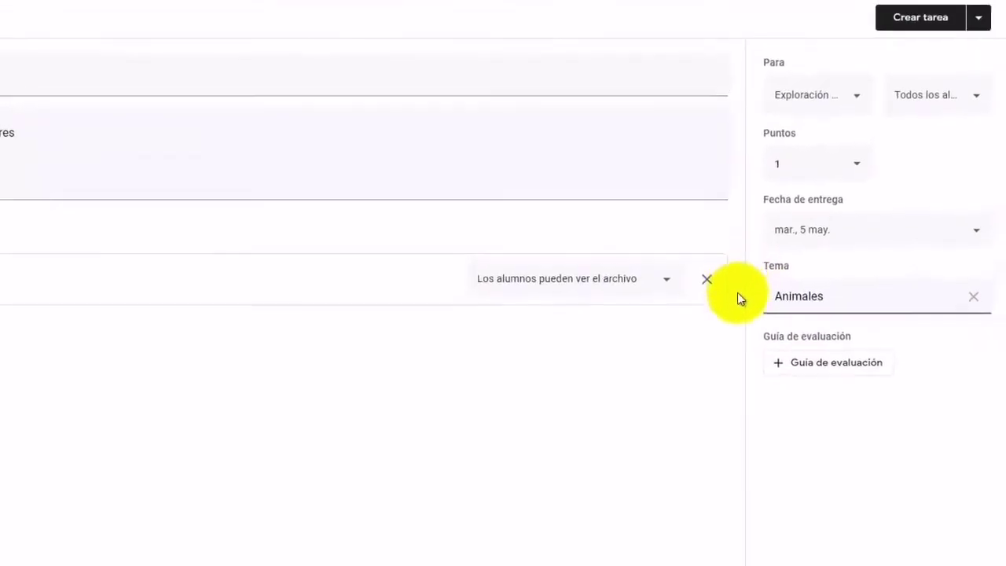
pyautogui.click(950, 367)
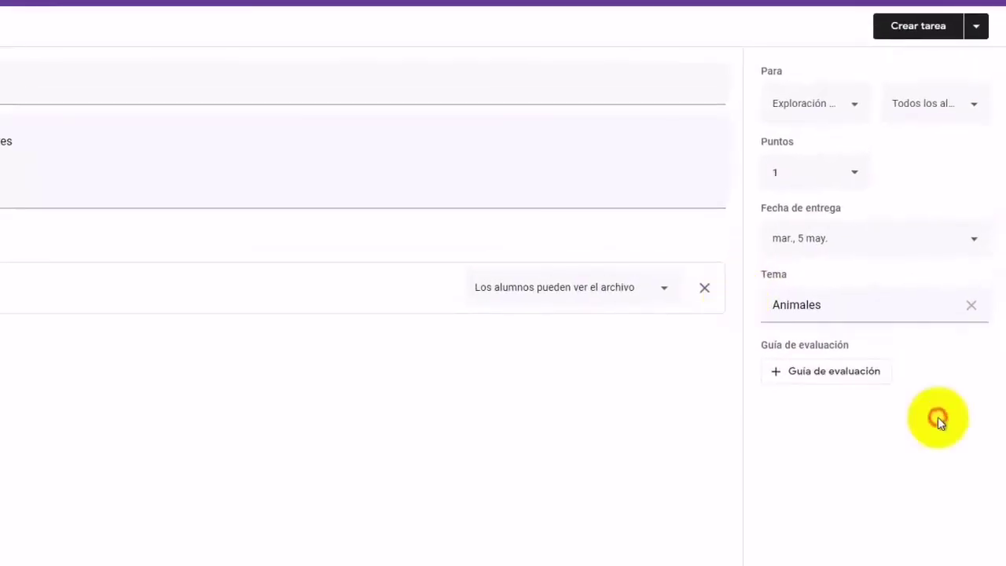
# Step: Review the evaluation guide options without adding one, and publish the assignment to the class
pyautogui.click(827, 375)
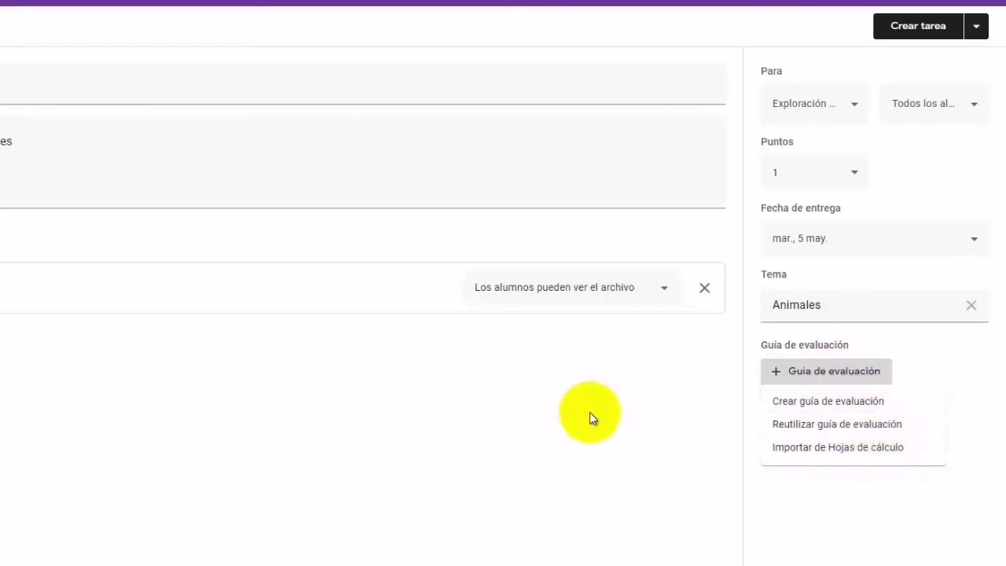
pyautogui.click(590, 412)
pyautogui.click(927, 30)
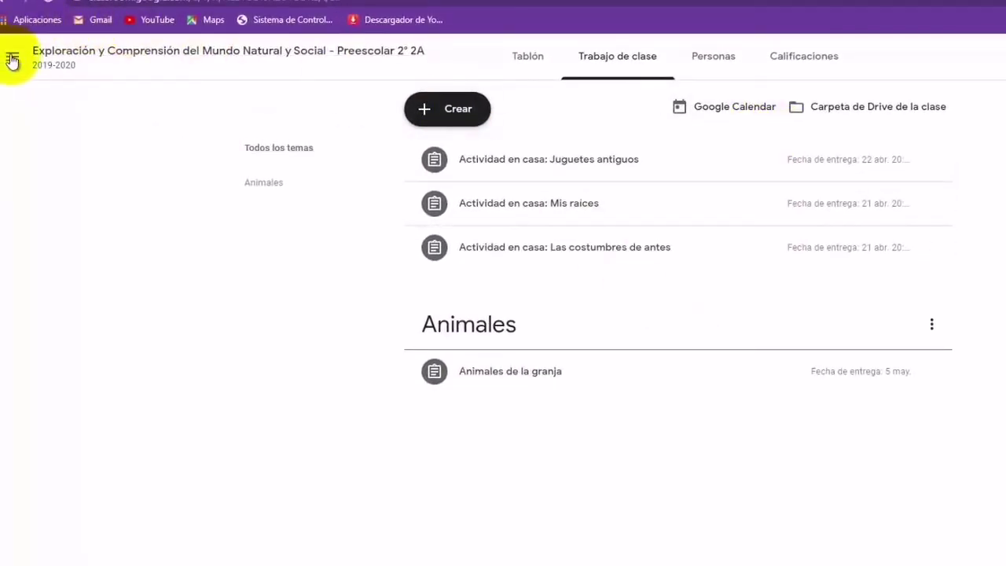
# Step: Return to the class list and open the stream of the Exploración y Comprensión del Mundo Natural y Social class
pyautogui.click(13, 59)
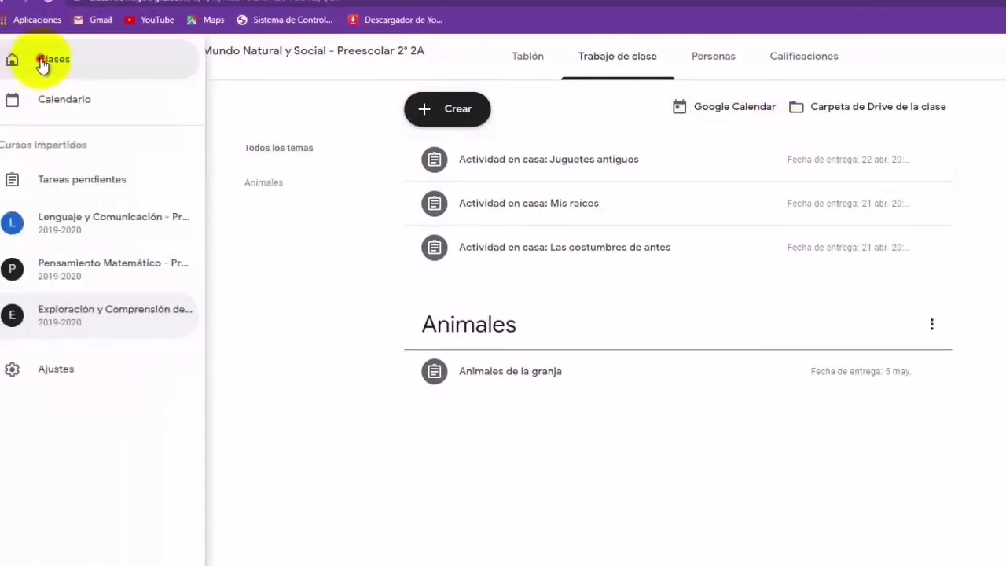
pyautogui.click(42, 61)
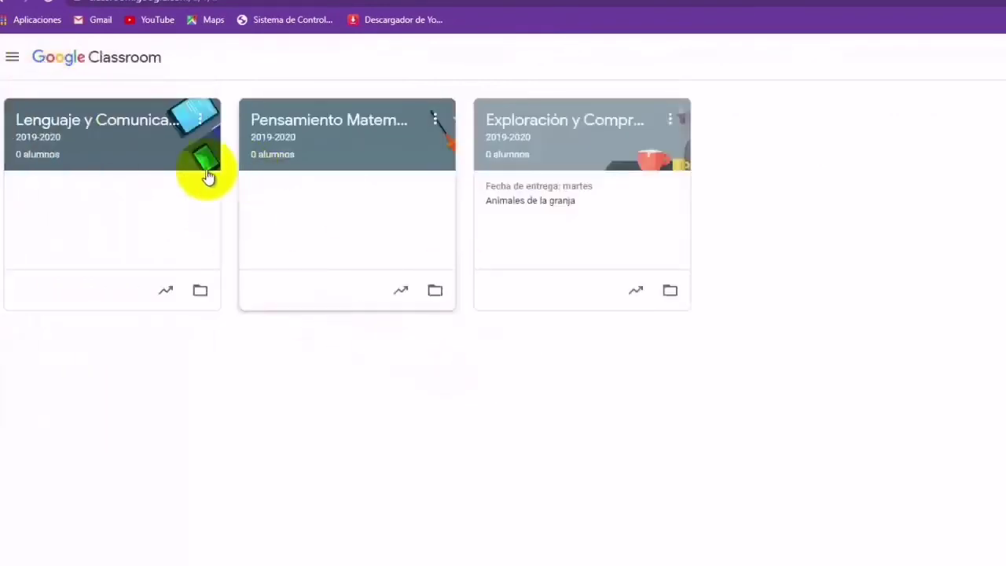
pyautogui.click(589, 157)
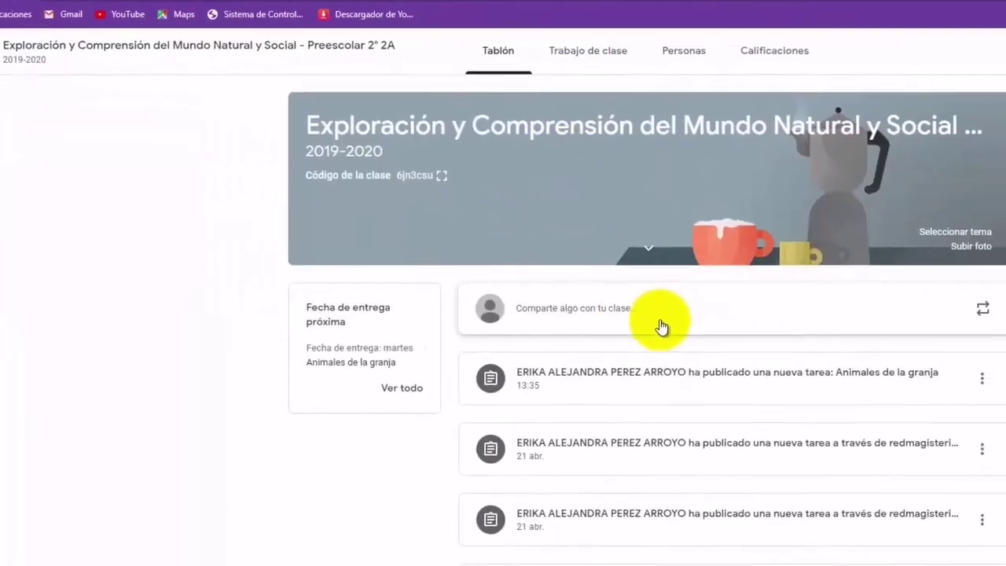
# Step: Post the announcement "Revisar la actividad del tema animales" to all students in the class stream
pyautogui.click(516, 297)
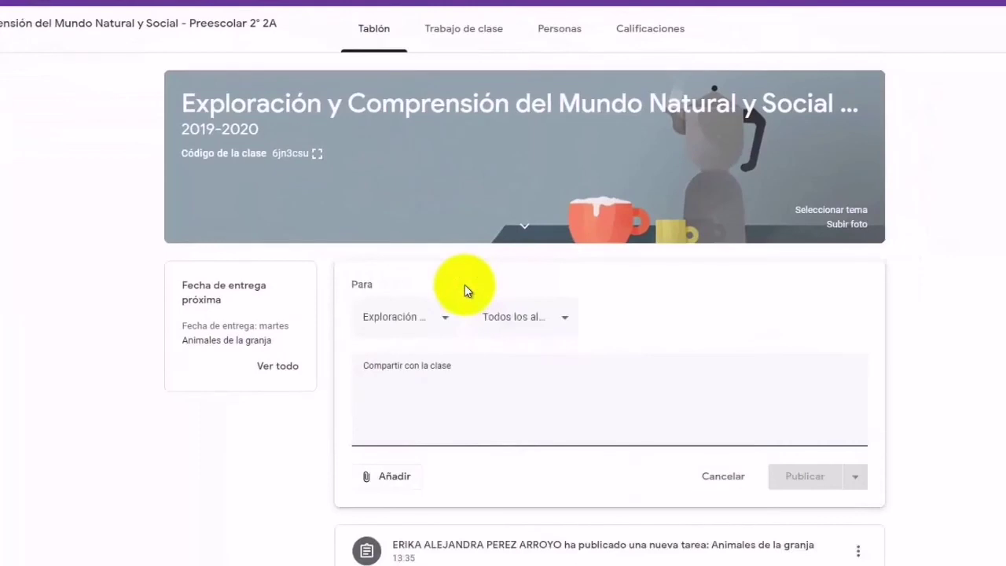
pyautogui.write('Revisar la actividad del tema animales')
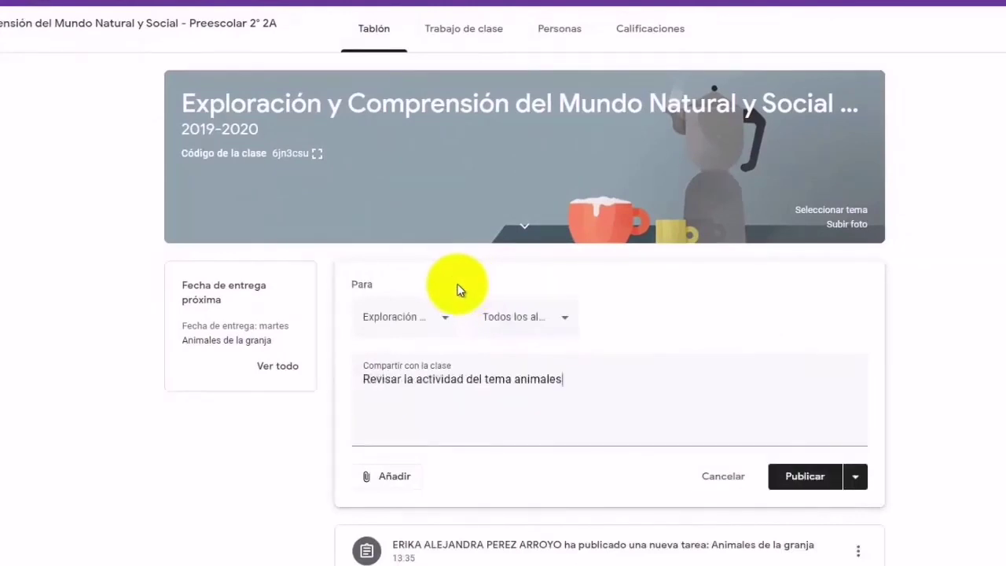
pyautogui.click(805, 476)
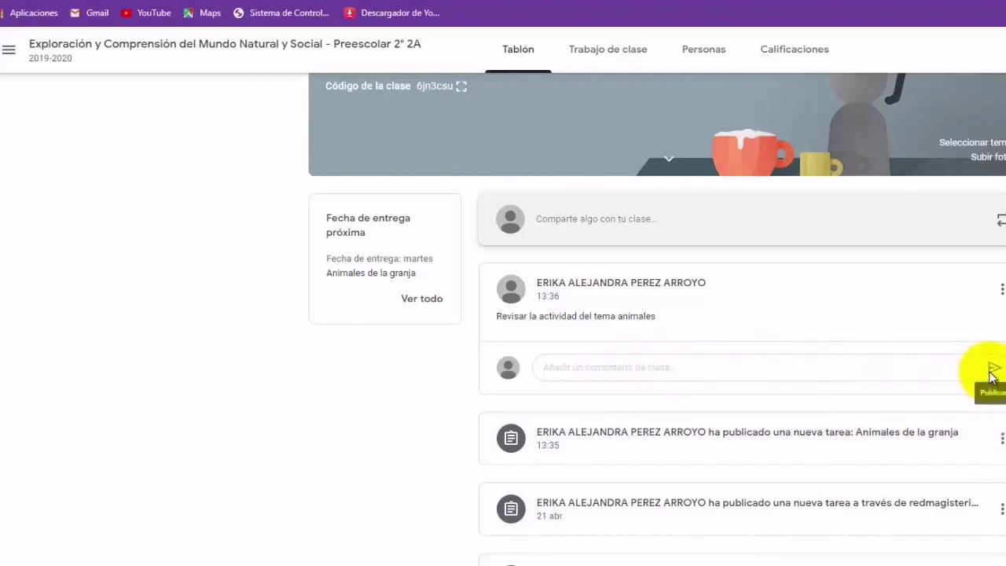
pyautogui.scroll(1, 517, 231)
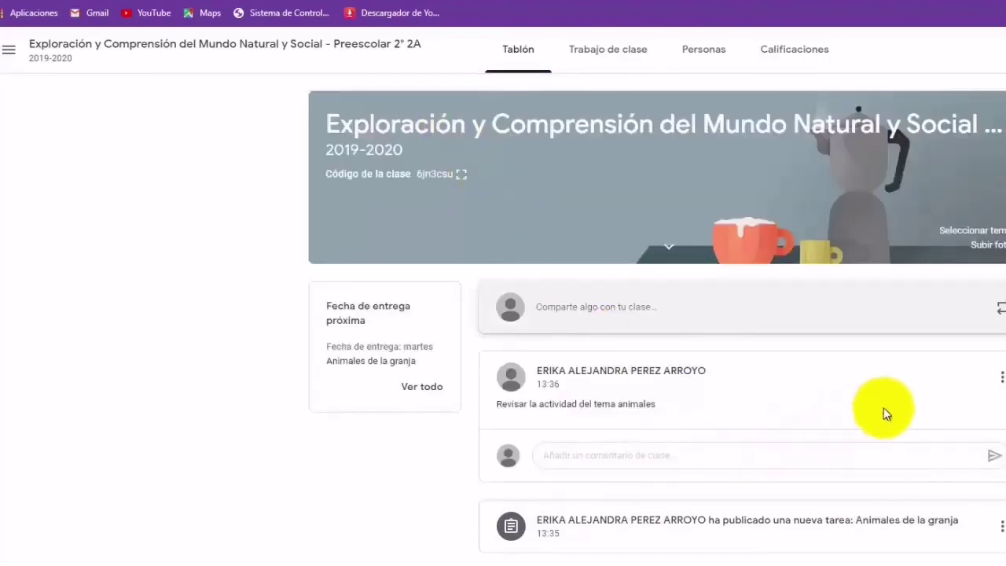